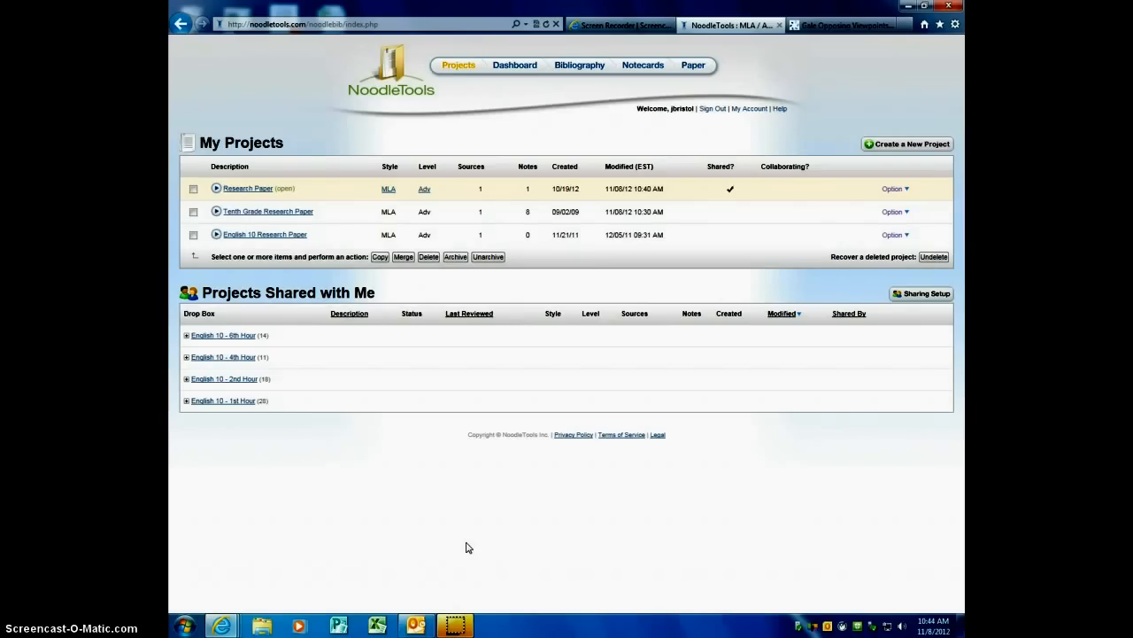
Step: Open the notecards of the Research Paper project and start a new notecard
{"action": "left_click", "coordinate": [232, 189]}
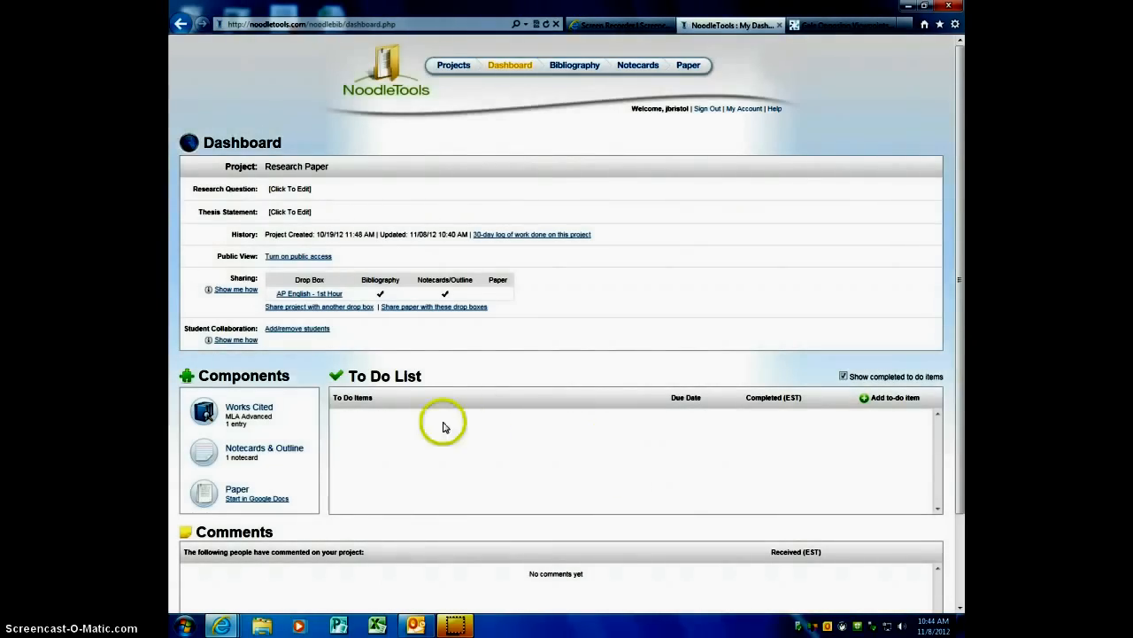
{"action": "left_click", "coordinate": [276, 452]}
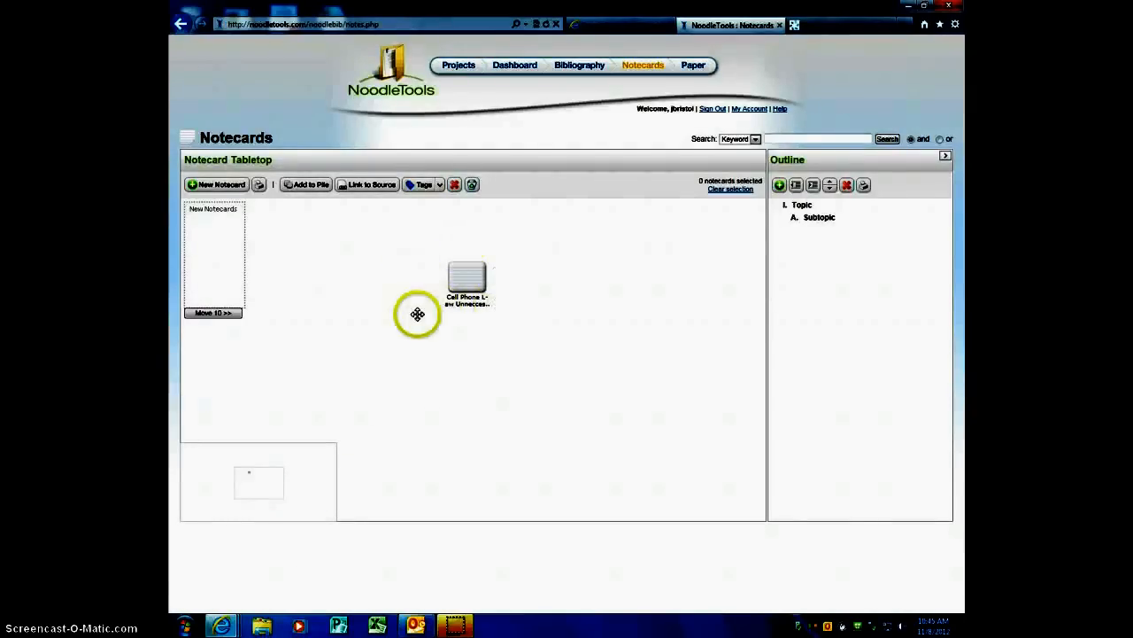
{"action": "left_click", "coordinate": [218, 185]}
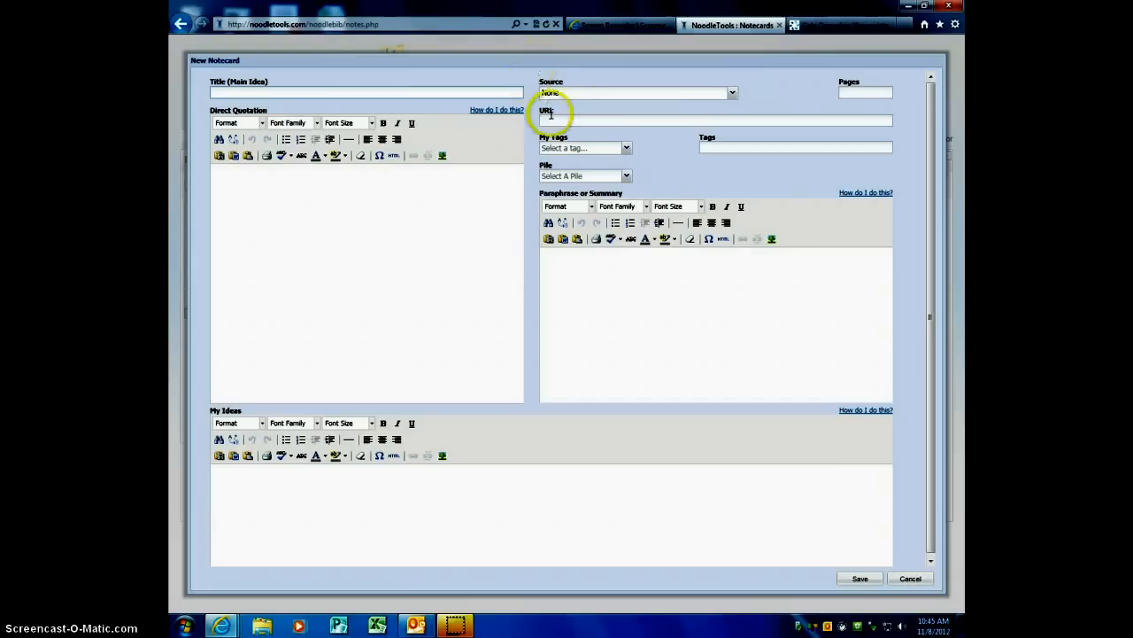
Step: Link the new notecard to the source "Efforts to Ban Cell Phone Use While..."
{"action": "left_click", "coordinate": [733, 93]}
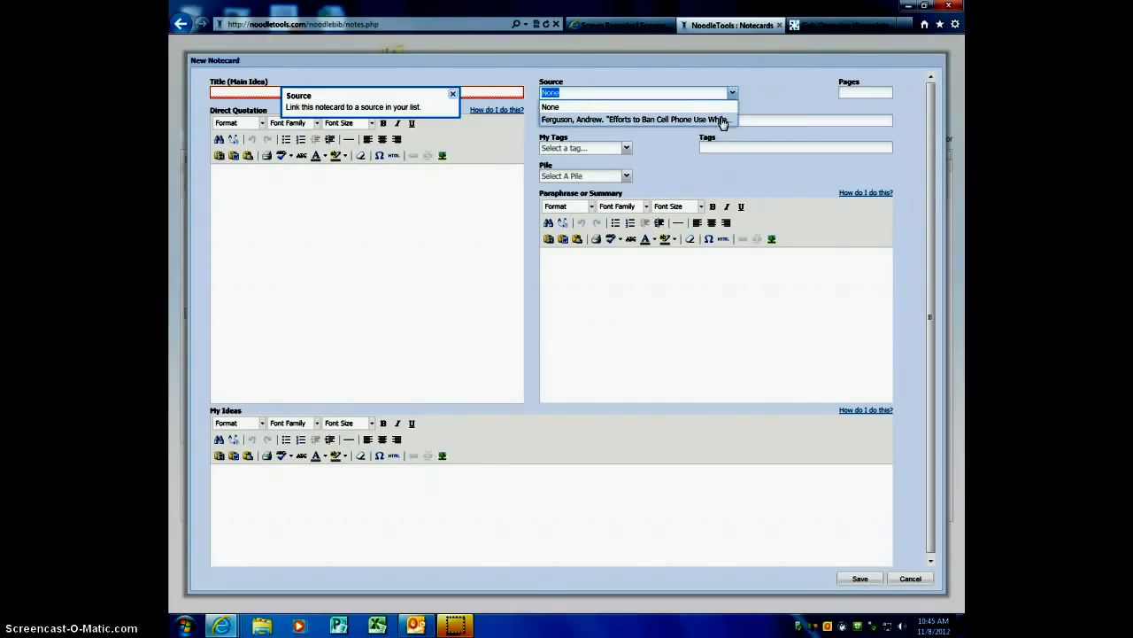
{"action": "left_click", "coordinate": [711, 122]}
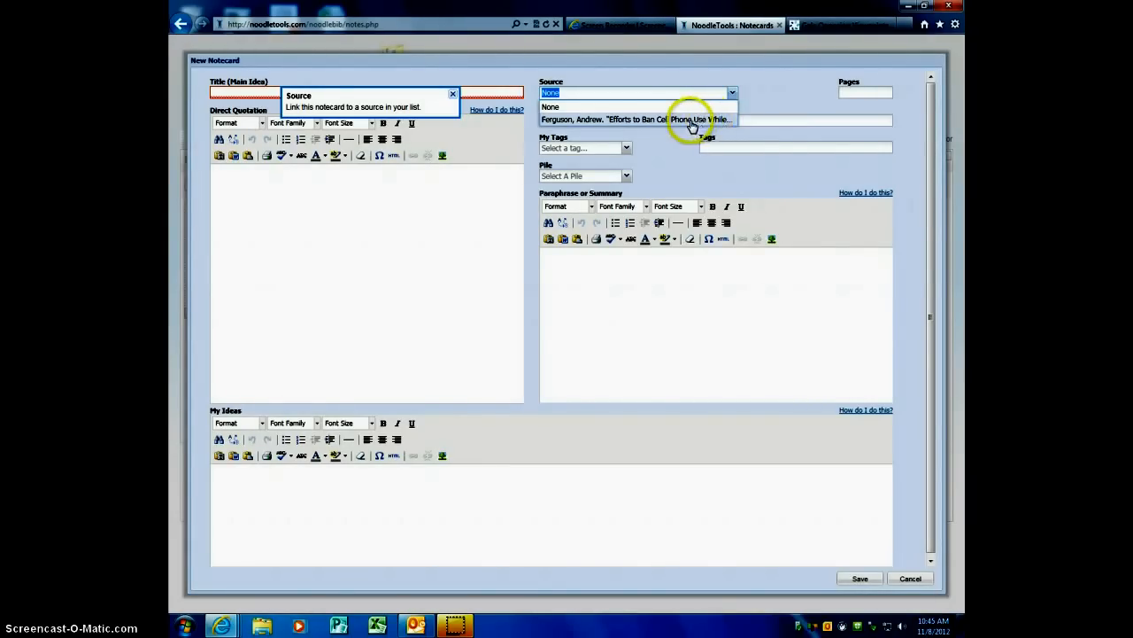
{"action": "left_click", "coordinate": [642, 121]}
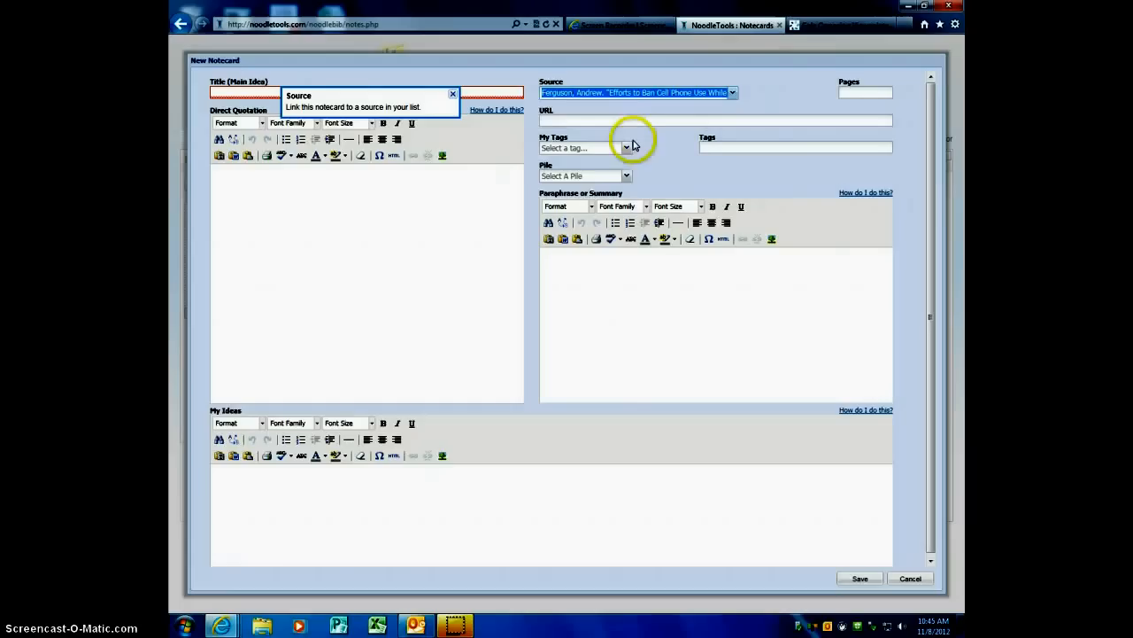
Step: Title the notecard "Hands Free Usage is Dangerous Too"
{"action": "left_click", "coordinate": [219, 94]}
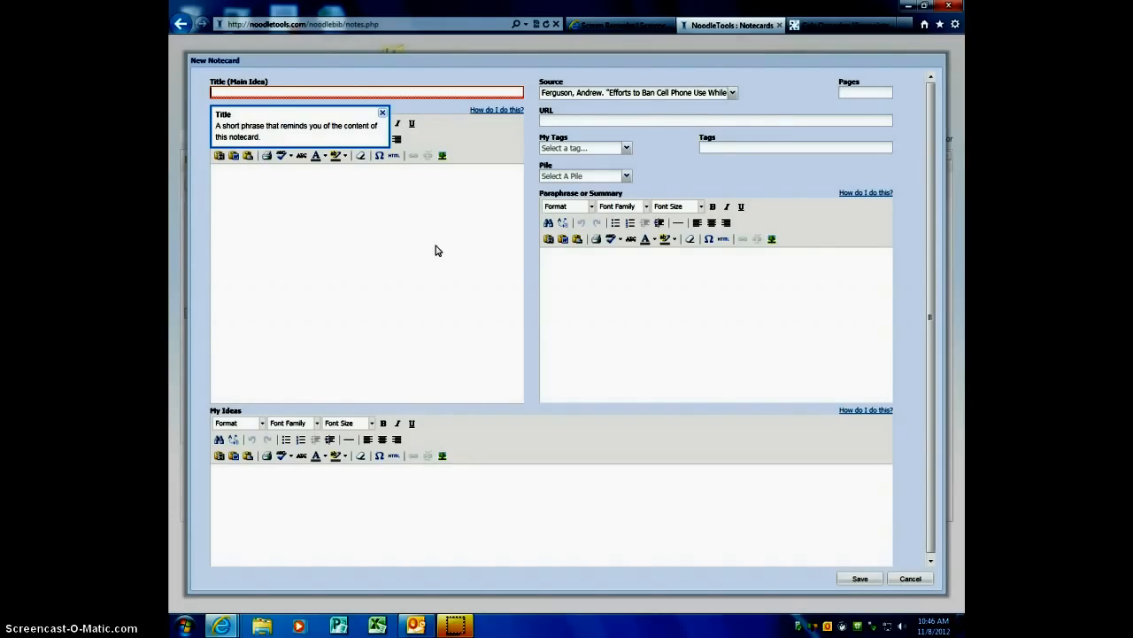
{"action": "type", "text": "Hands Free"}
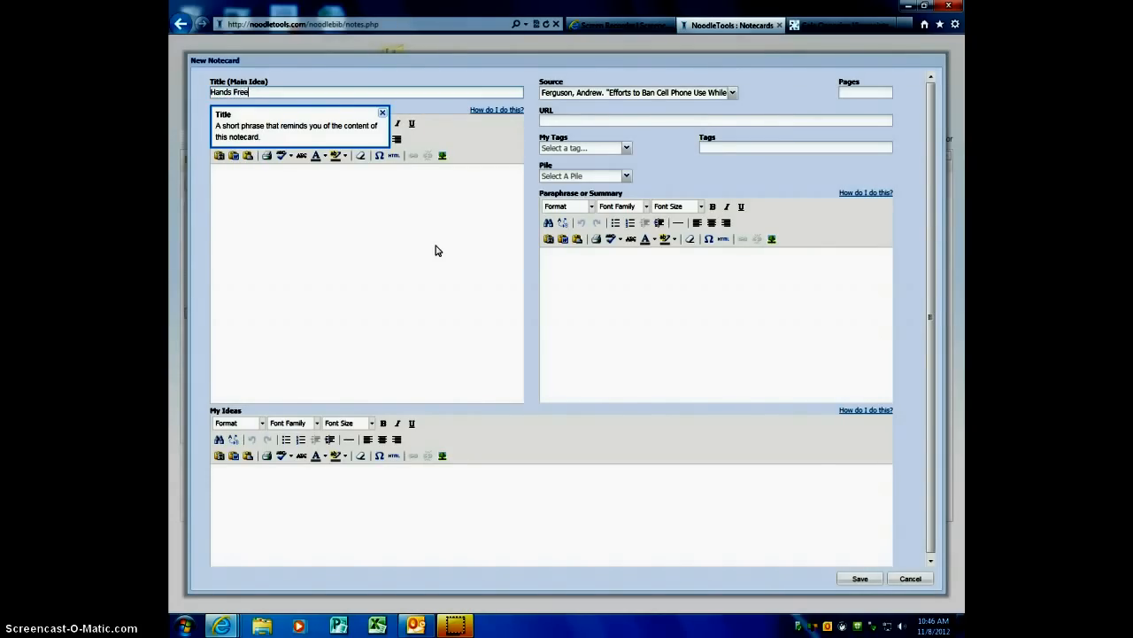
{"action": "type", "text": " Usage is Dangerous Too"}
Step: Copy the passage from "A ban on handheld cell phone use" to "will bring progress." in the Gale Opposing Viewpoints article
{"action": "left_click", "coordinate": [431, 247]}
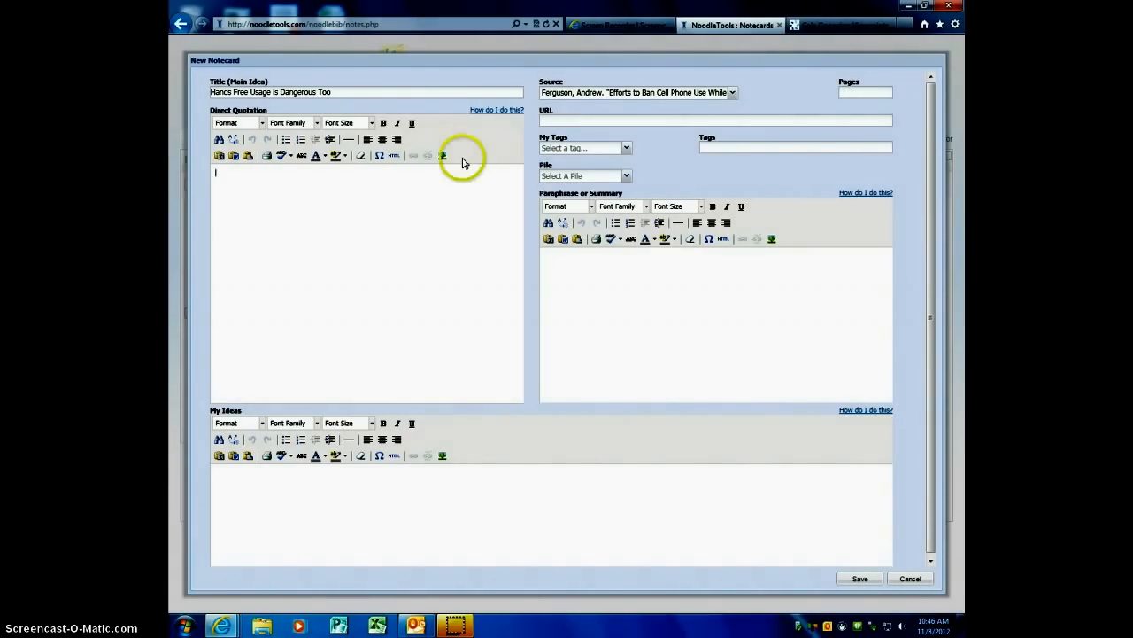
{"action": "left_click", "coordinate": [857, 29]}
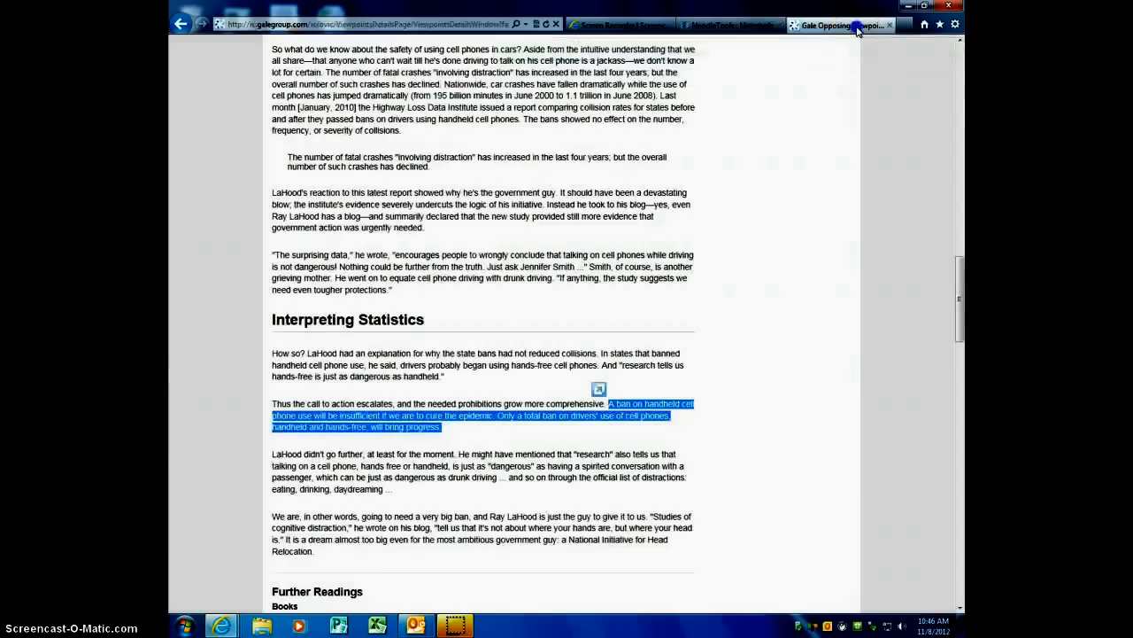
{"action": "left_click", "coordinate": [523, 347]}
{"action": "scroll", "coordinate": [510, 355], "scroll_direction": "down", "scroll_amount": 2}
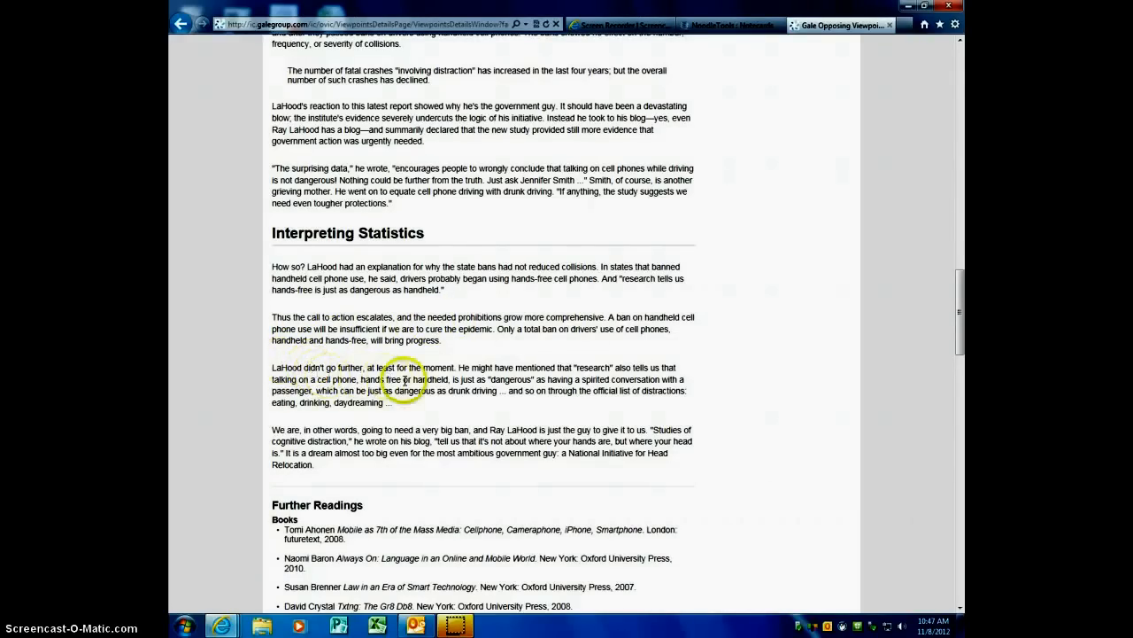
{"action": "double_click", "coordinate": [610, 317]}
{"action": "left_click_drag", "start_coordinate": [616, 323], "coordinate": [636, 348]}
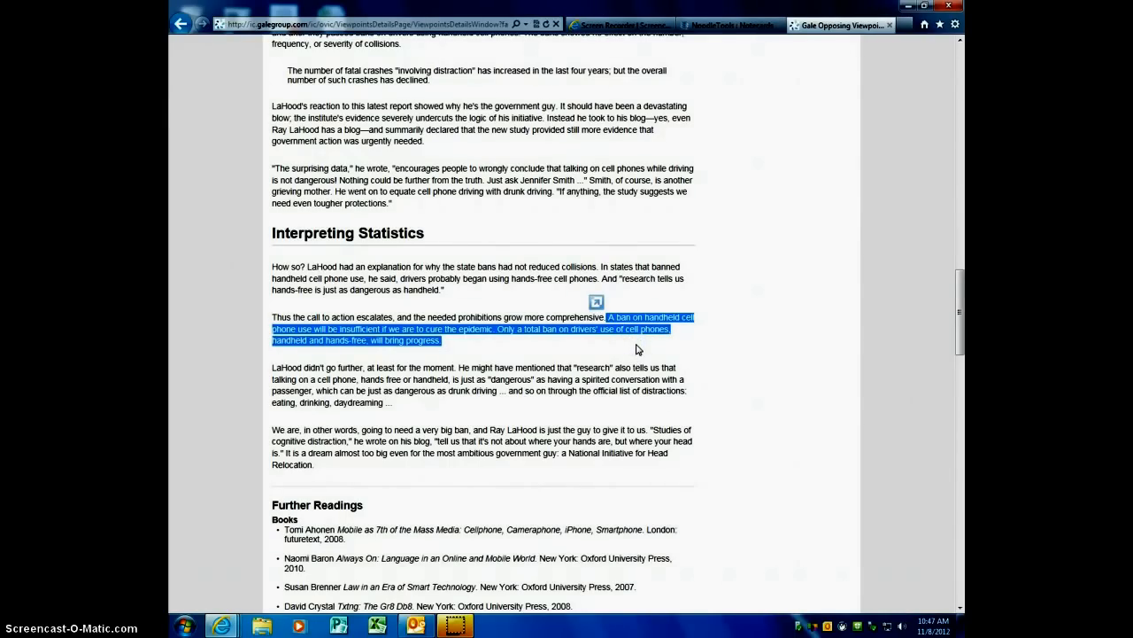
{"action": "left_click_drag", "start_coordinate": [637, 348], "coordinate": [626, 323]}
{"action": "right_click", "coordinate": [629, 323]}
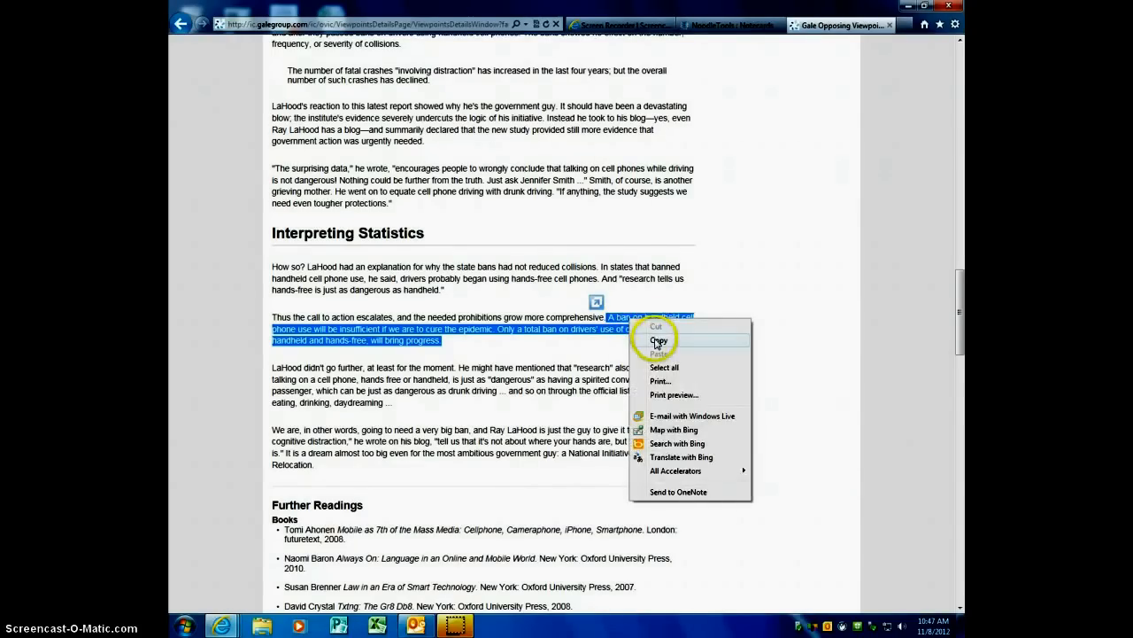
{"action": "left_click", "coordinate": [656, 343]}
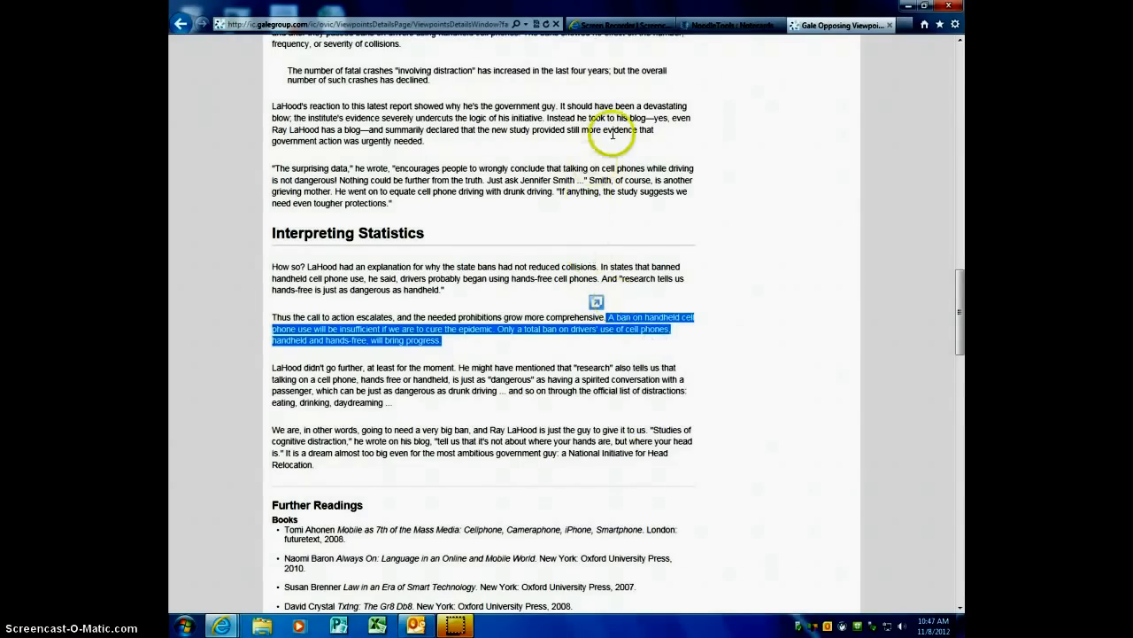
Step: Paste the copied passage as the notecard's direct quotation and set its font size to 3 (12pt)
{"action": "left_click", "coordinate": [706, 27]}
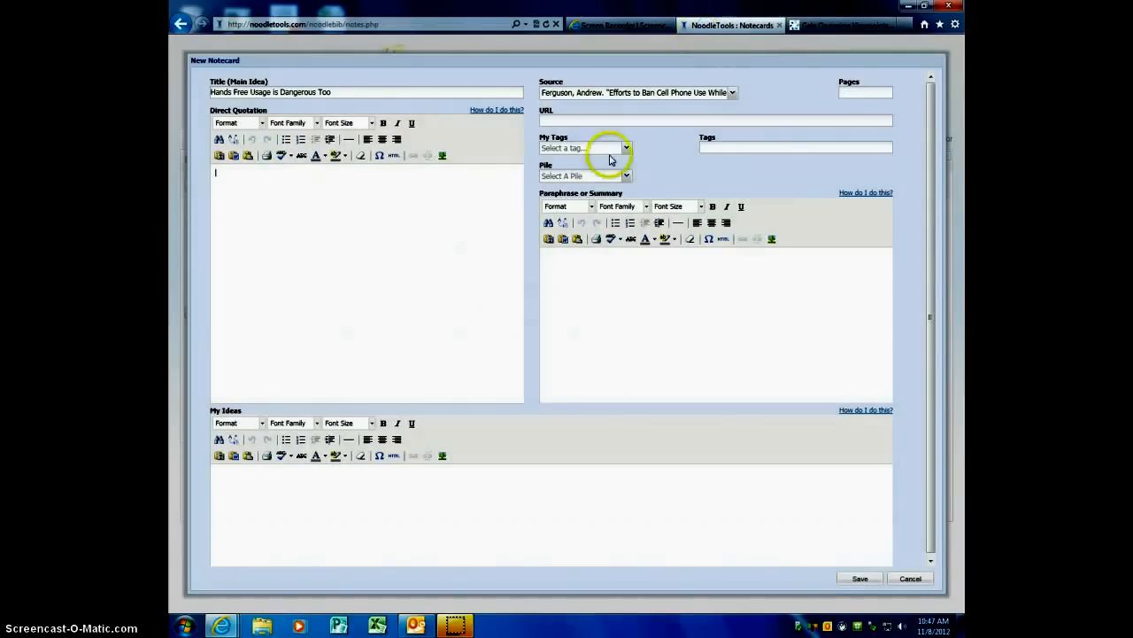
{"action": "right_click", "coordinate": [222, 180]}
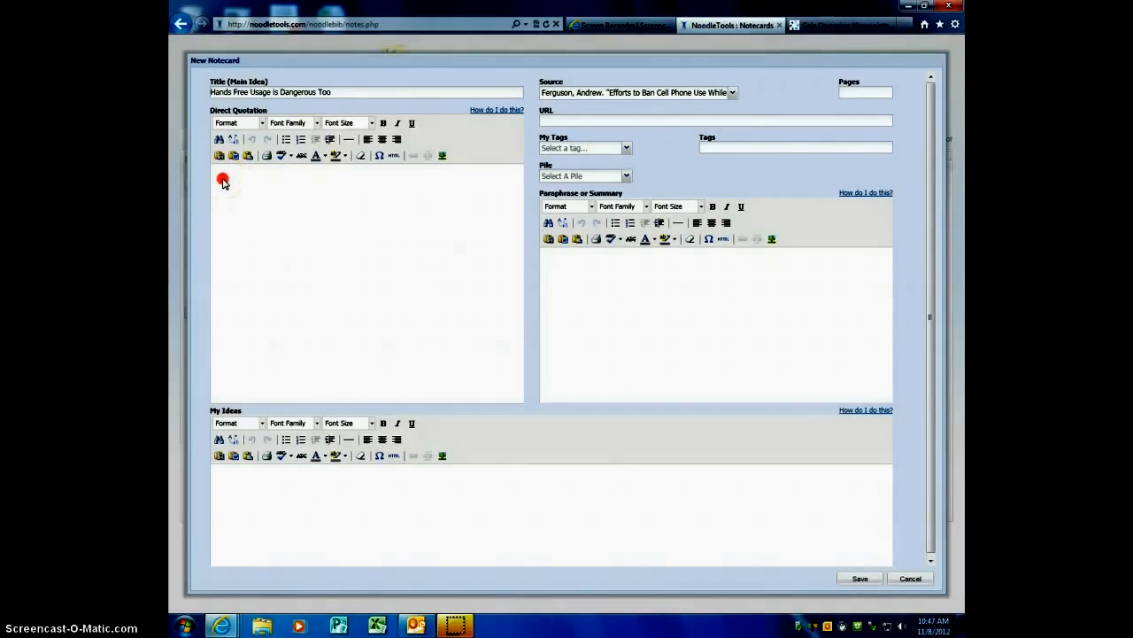
{"action": "left_click", "coordinate": [255, 298]}
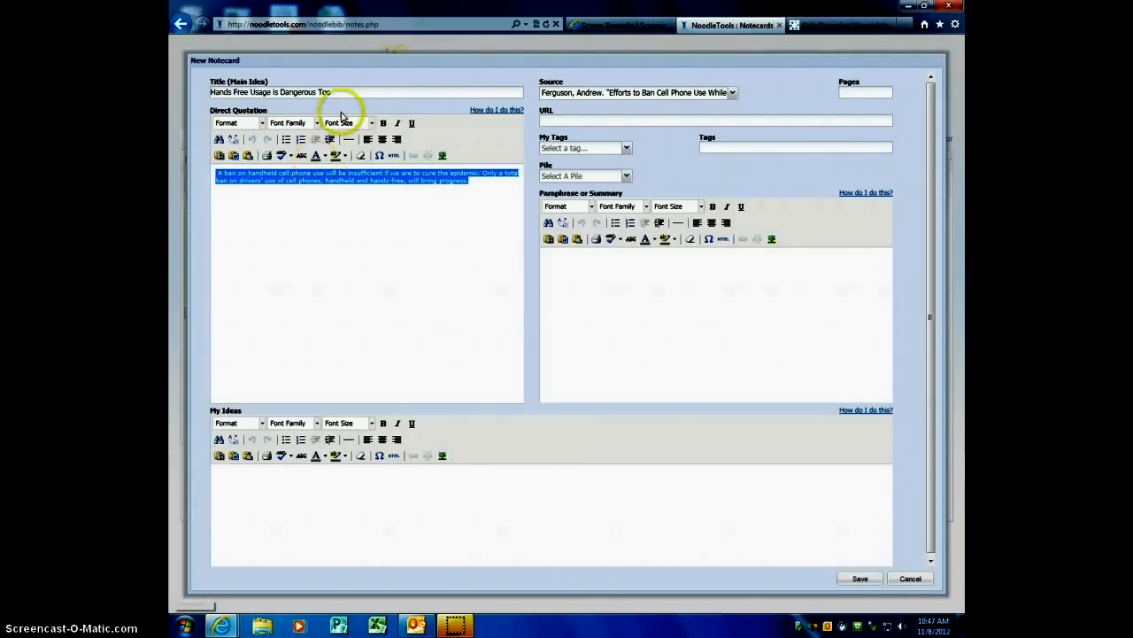
{"action": "left_click", "coordinate": [372, 123]}
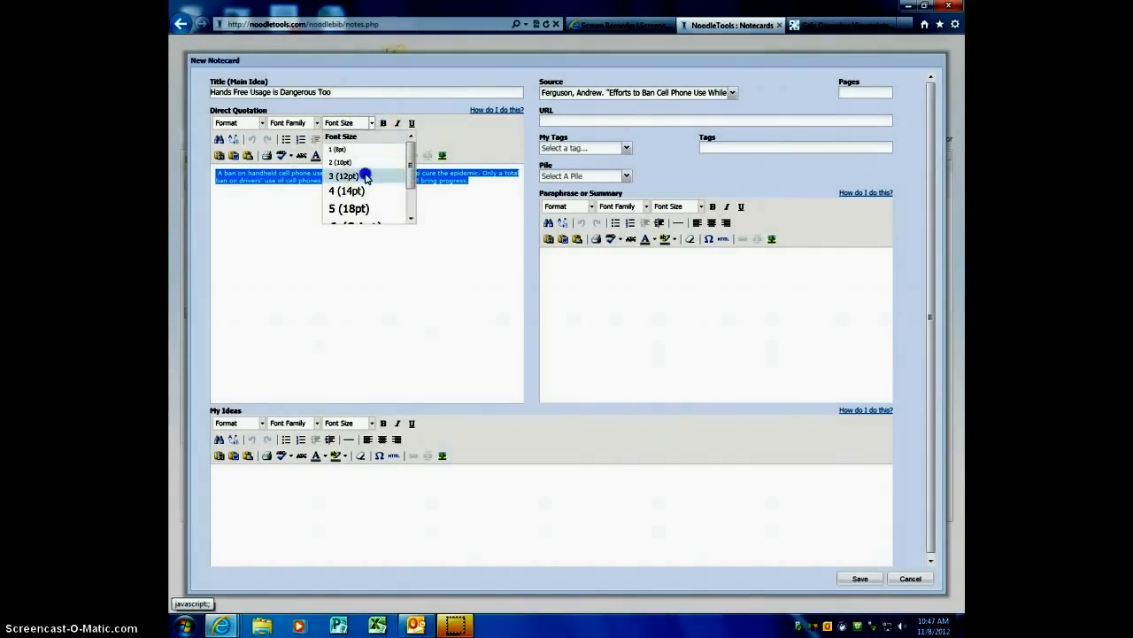
{"action": "left_click", "coordinate": [363, 173]}
{"action": "left_click", "coordinate": [340, 258]}
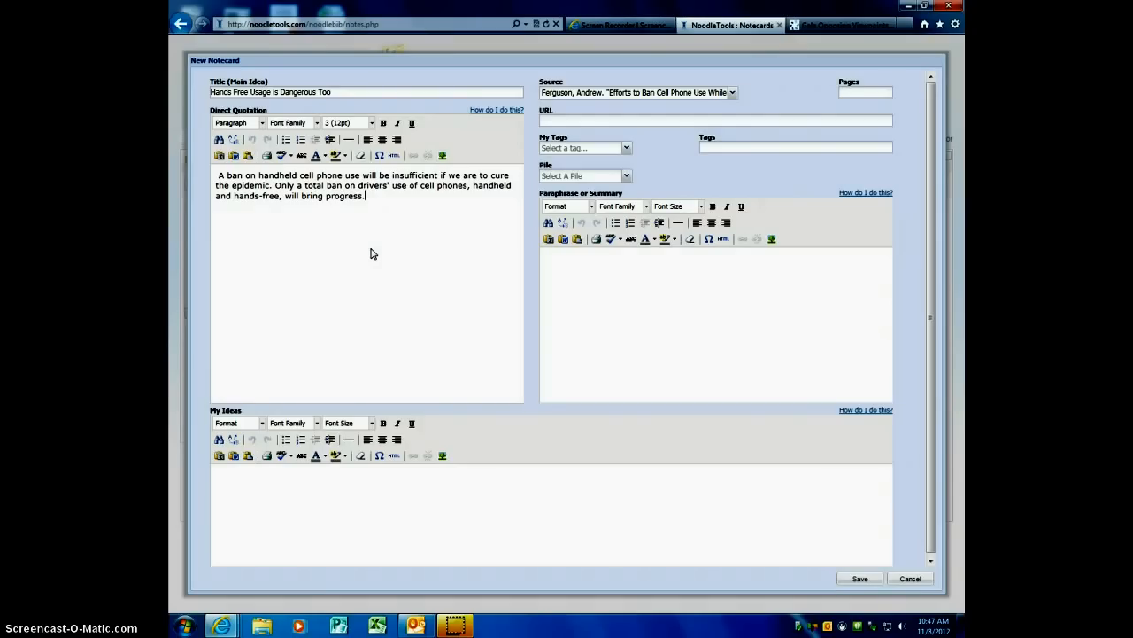
Step: Enter the paraphrase "A ban needs to be placed on all cell phone usage while driving, not just handheld."
{"action": "left_click", "coordinate": [595, 268]}
{"action": "left_click", "coordinate": [590, 263]}
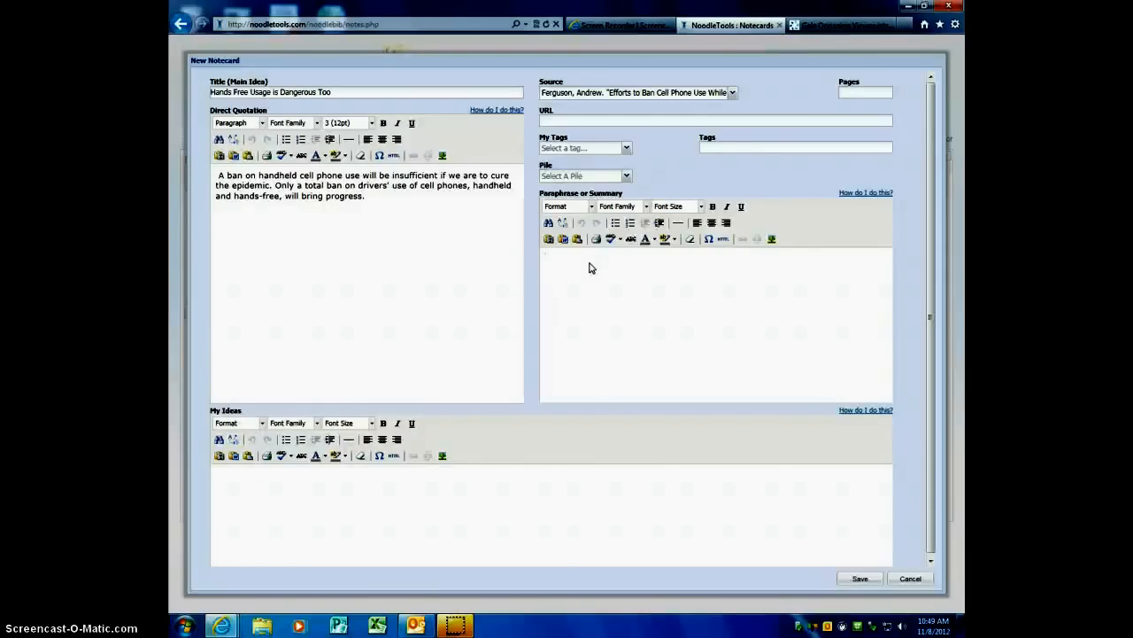
{"action": "type", "text": "A"}
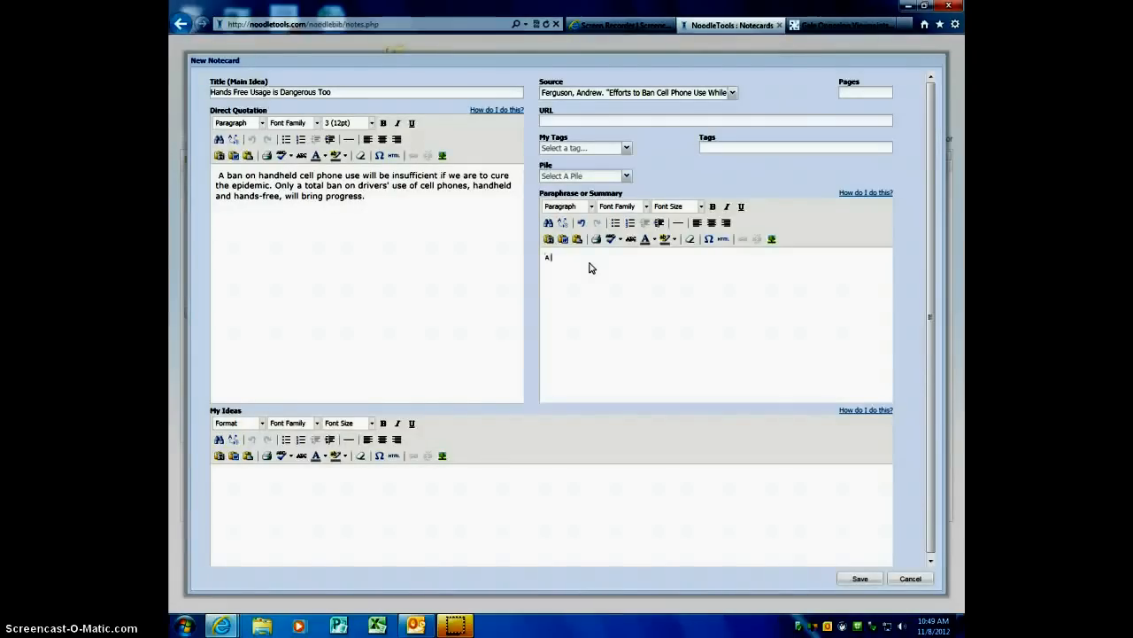
{"action": "type", "text": " ban needs to be placed on all cell phone a"}
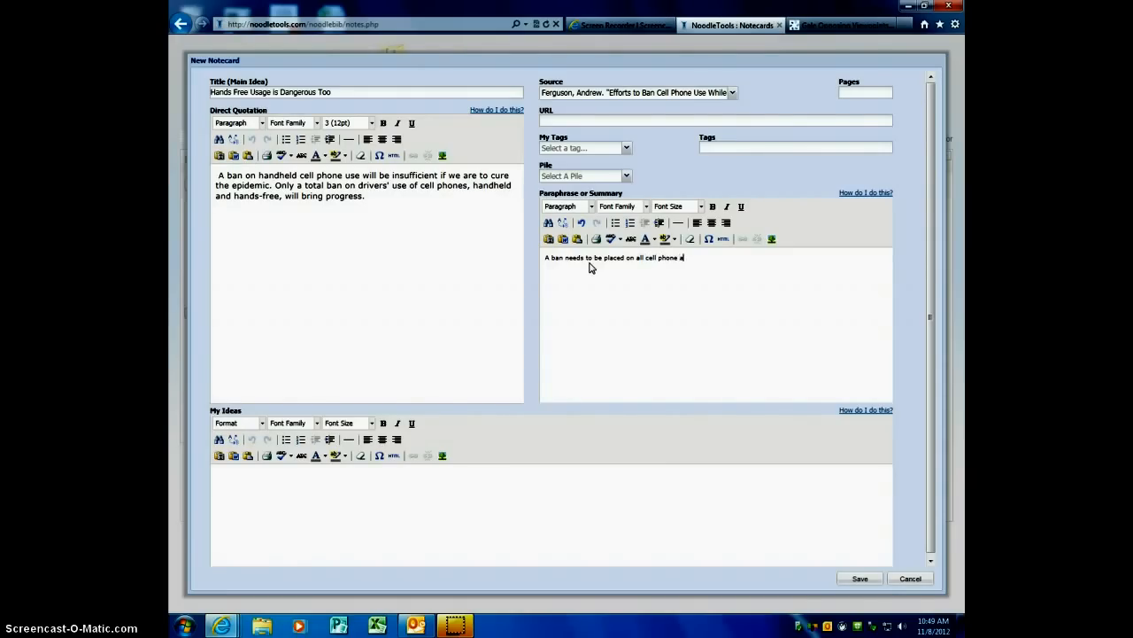
{"action": "key", "text": "BackSpace"}
{"action": "type", "text": "usage while f"}
{"action": "key", "text": "BackSpace"}
{"action": "type", "text": "driving, not just handheld."}
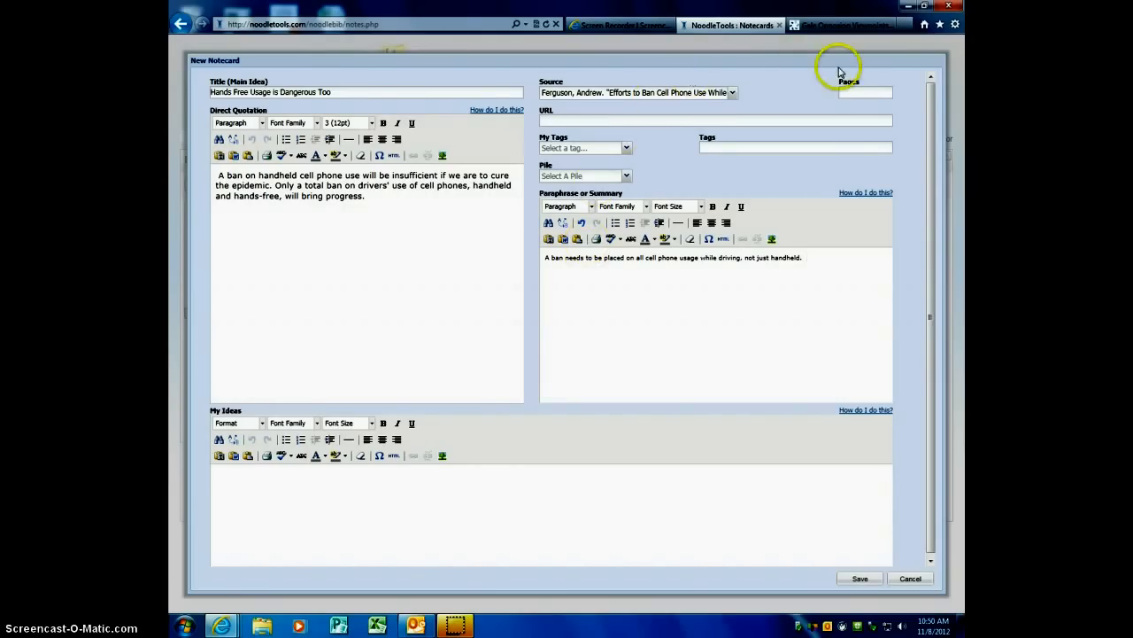
{"action": "left_click", "coordinate": [857, 91]}
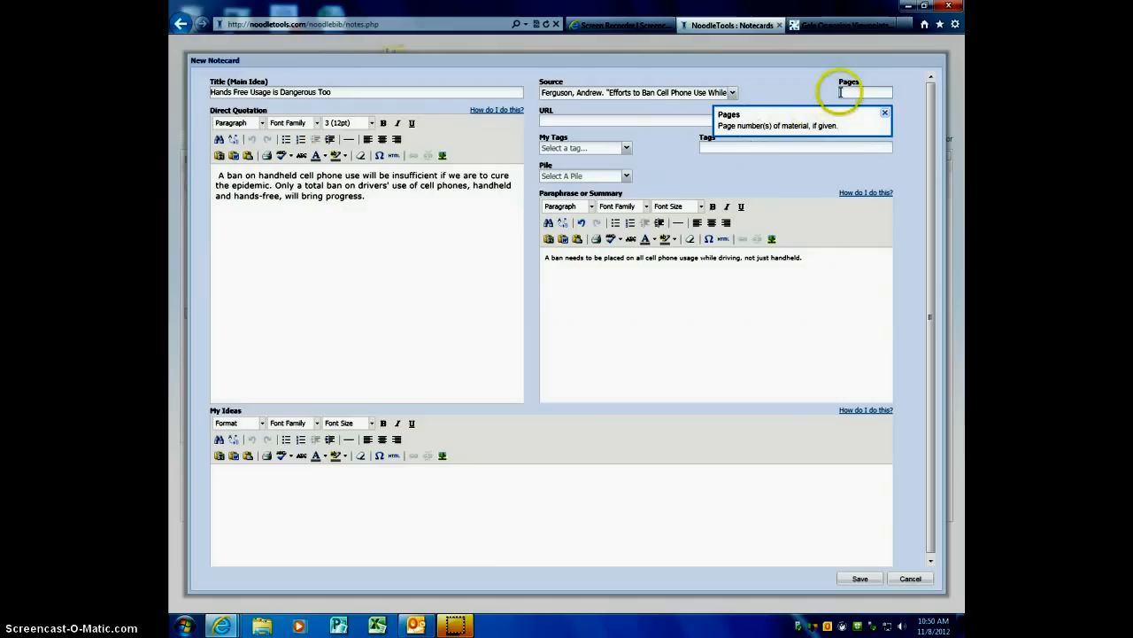
{"action": "left_click", "coordinate": [577, 117]}
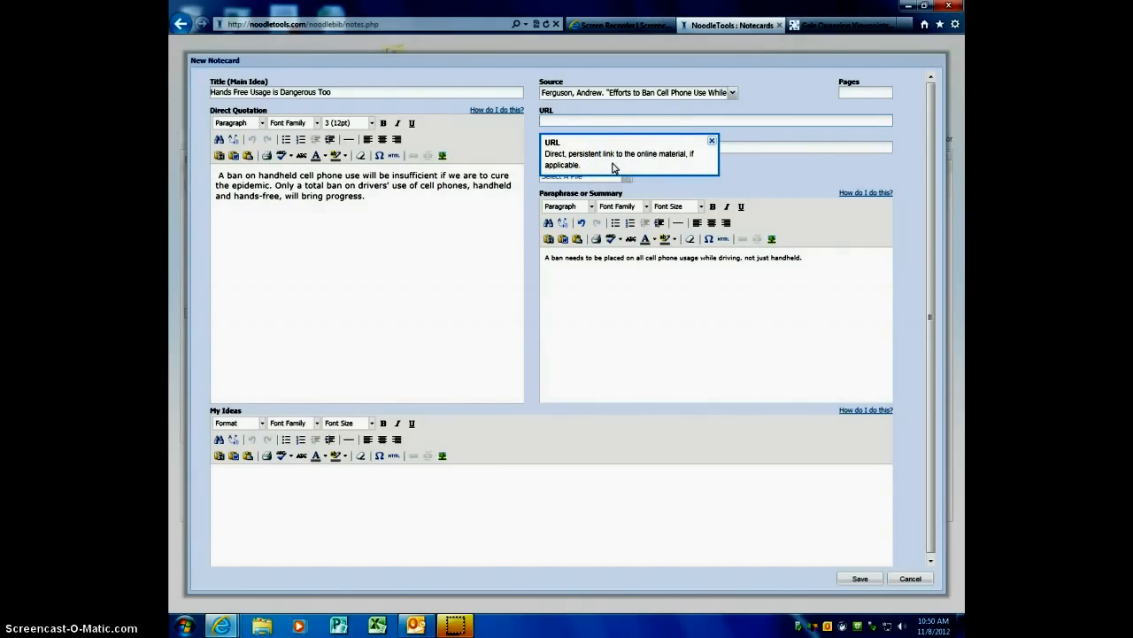
{"action": "left_click", "coordinate": [767, 175]}
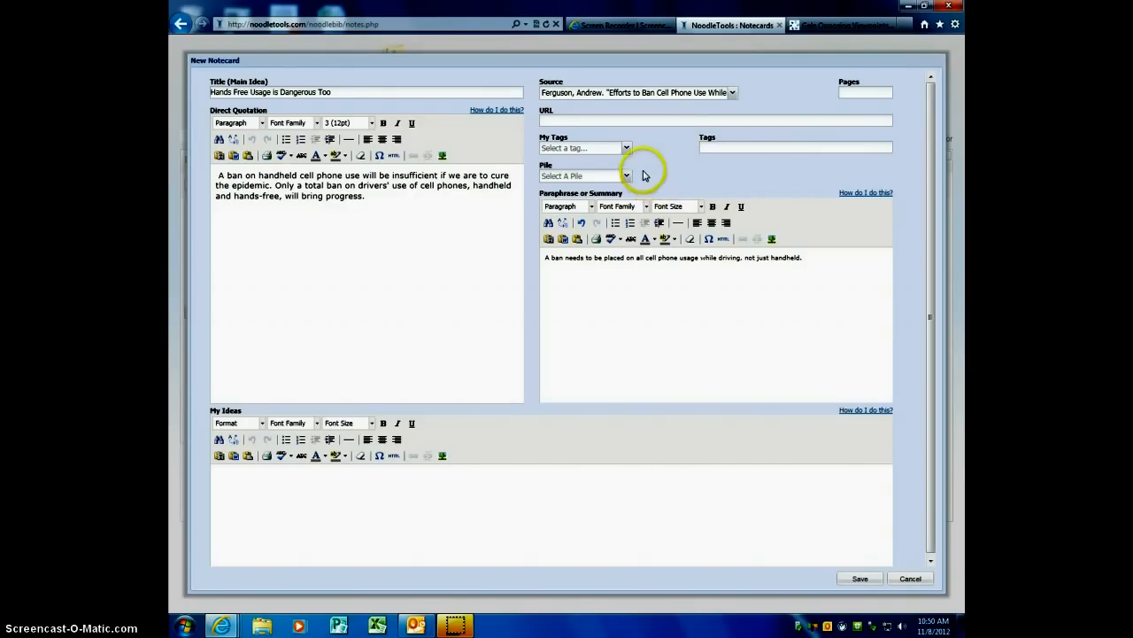
Step: Enter "Use of the beginning of paper." under My Ideas and save the notecard
{"action": "left_click", "coordinate": [237, 481]}
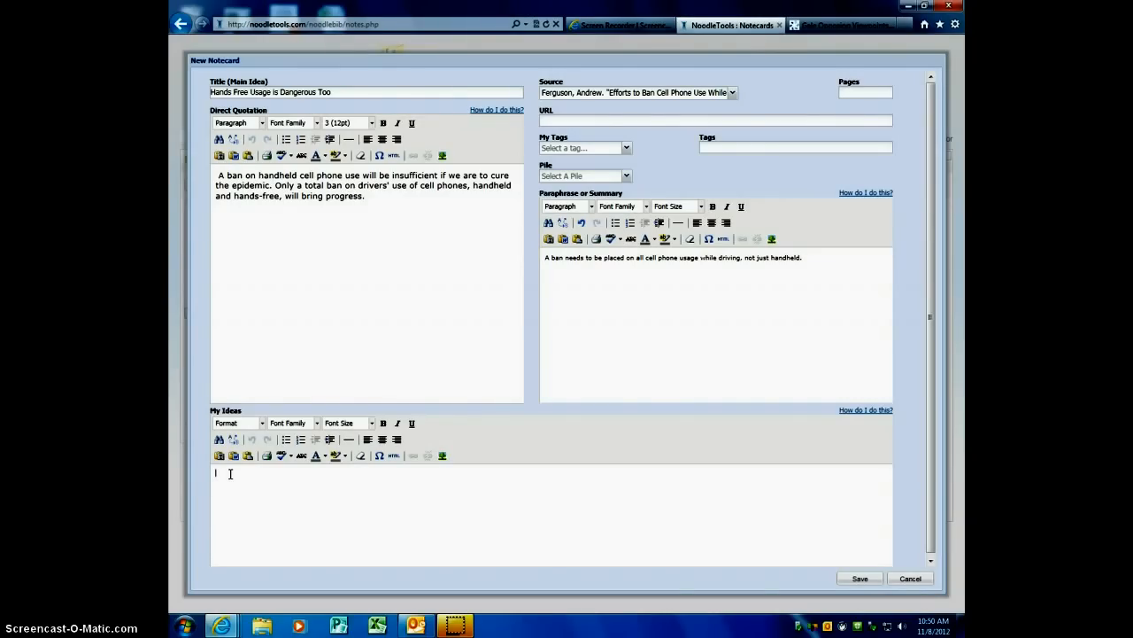
{"action": "type", "text": "Use of the beginning"}
{"action": "type", "text": " of paper."}
{"action": "left_click", "coordinate": [855, 580]}
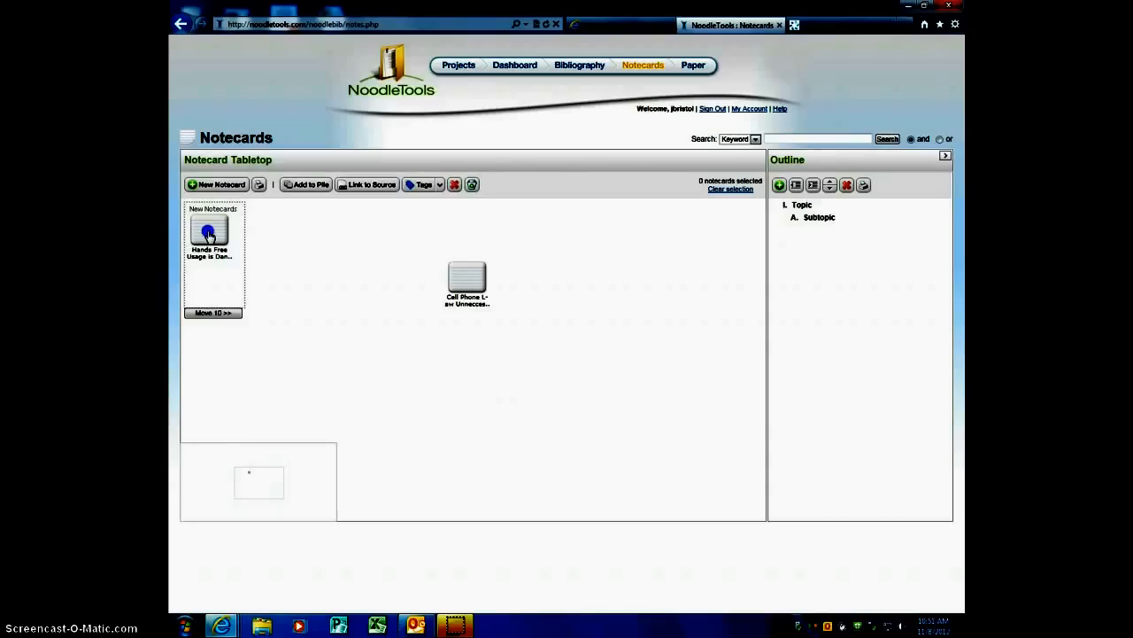
Step: Move the Hands Free Usage notecard out of the new notecards area and place it beside the Cell Phone Law notecard on the tabletop
{"action": "left_click_drag", "start_coordinate": [208, 233], "coordinate": [377, 327]}
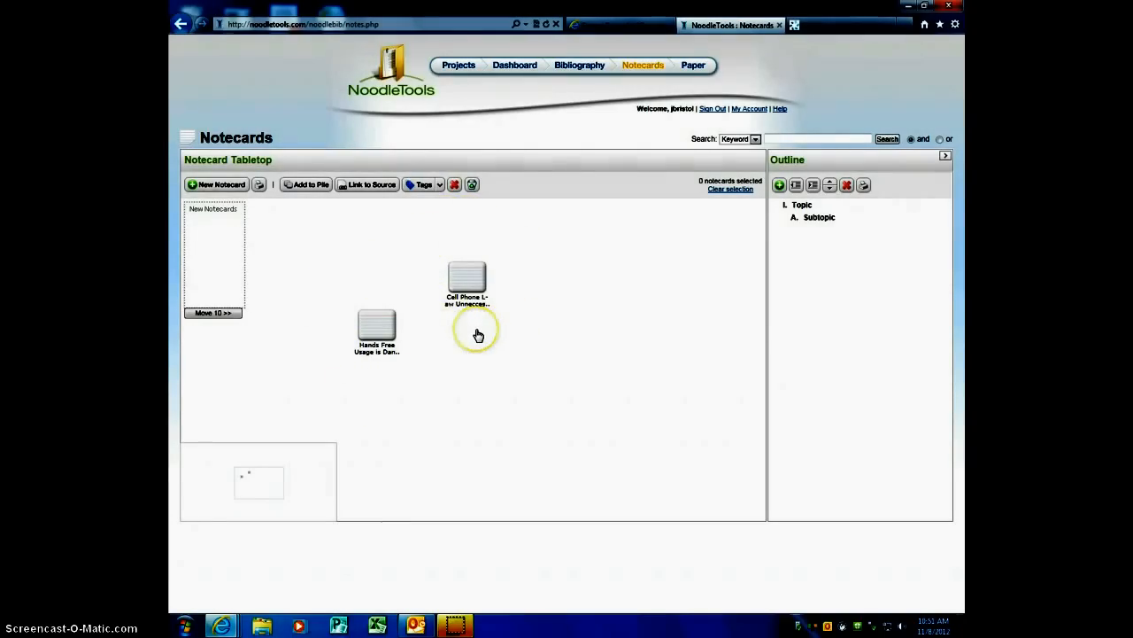
{"action": "mouse_move", "coordinate": [467, 282]}
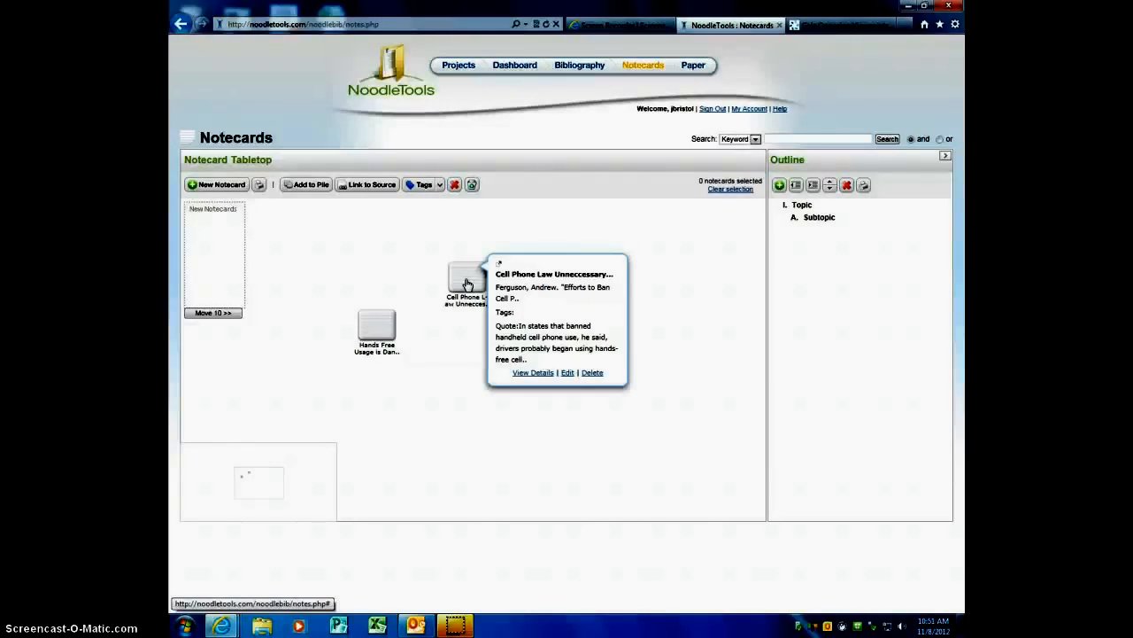
{"action": "left_click_drag", "start_coordinate": [380, 329], "coordinate": [334, 262]}
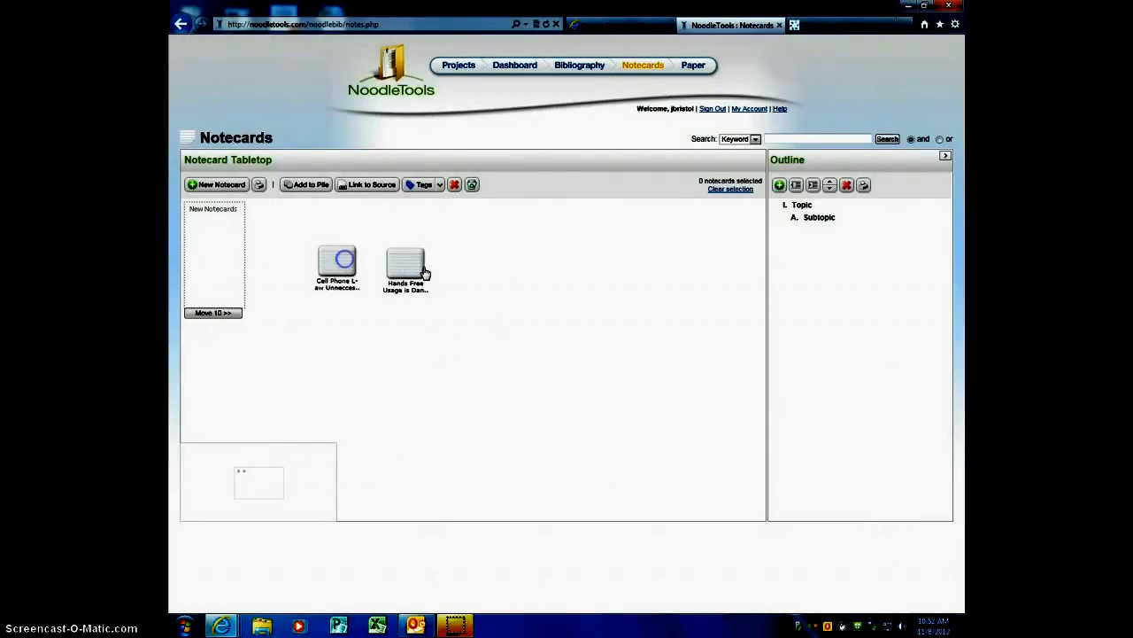
{"action": "left_click_drag", "start_coordinate": [405, 262], "coordinate": [291, 255]}
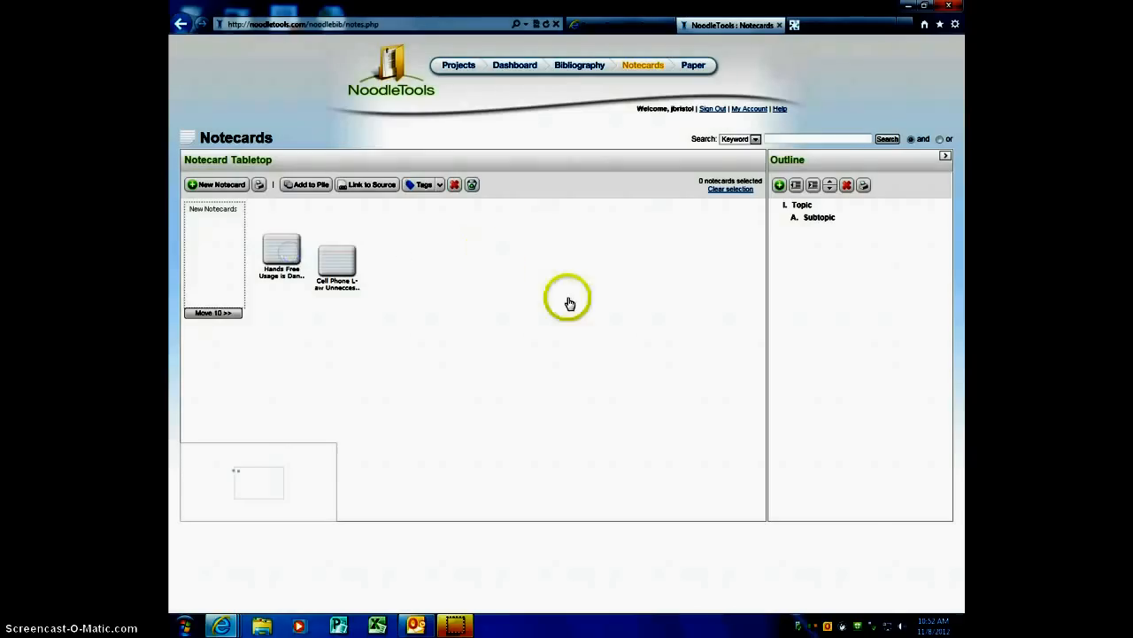
Step: Stack the Hands Free Usage notecard onto the Cell Phone Law notecard to create a pile titled "Hand Free"
{"action": "left_click", "coordinate": [274, 250]}
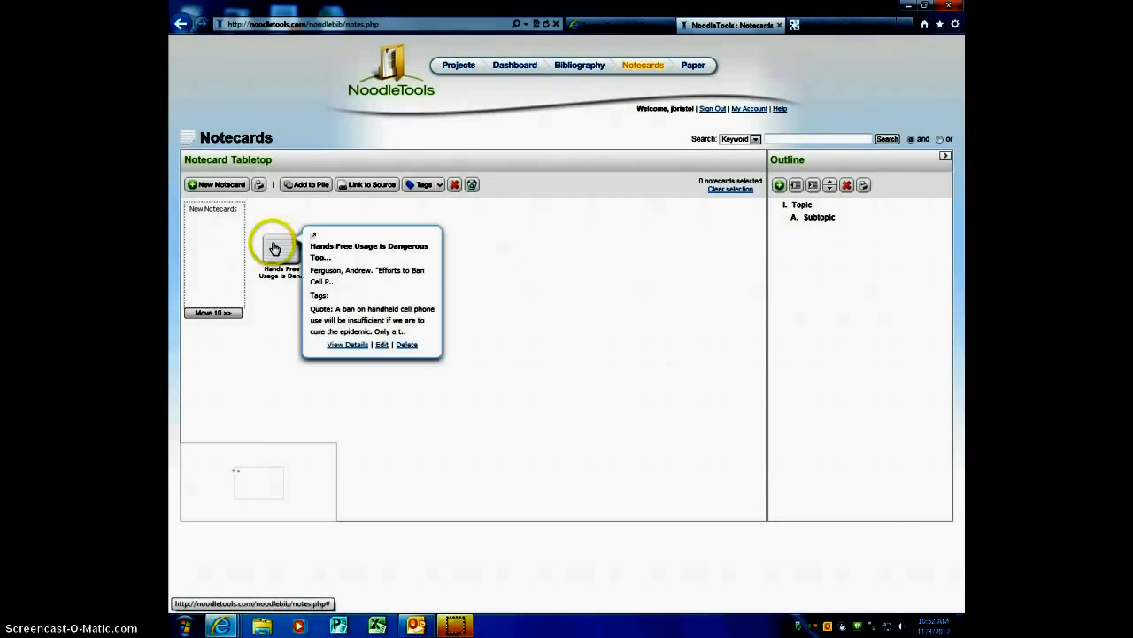
{"action": "left_click_drag", "start_coordinate": [285, 259], "coordinate": [336, 283]}
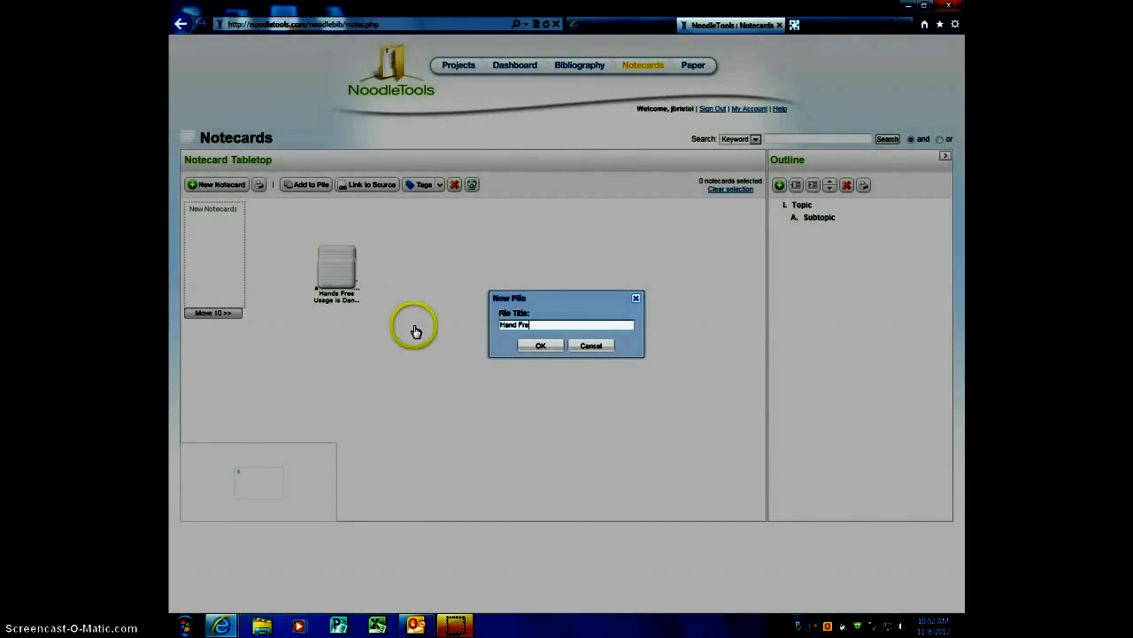
{"action": "key", "text": "Return"}
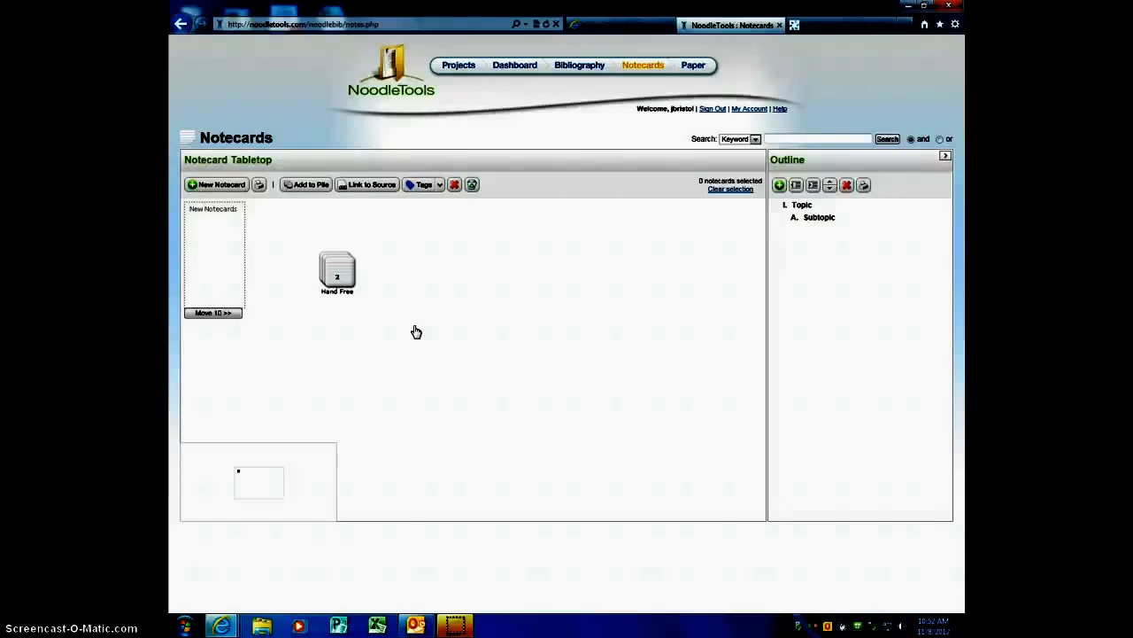
Step: Expand the Hand Free pile to view its notecards, and close the pile again
{"action": "left_click", "coordinate": [347, 280]}
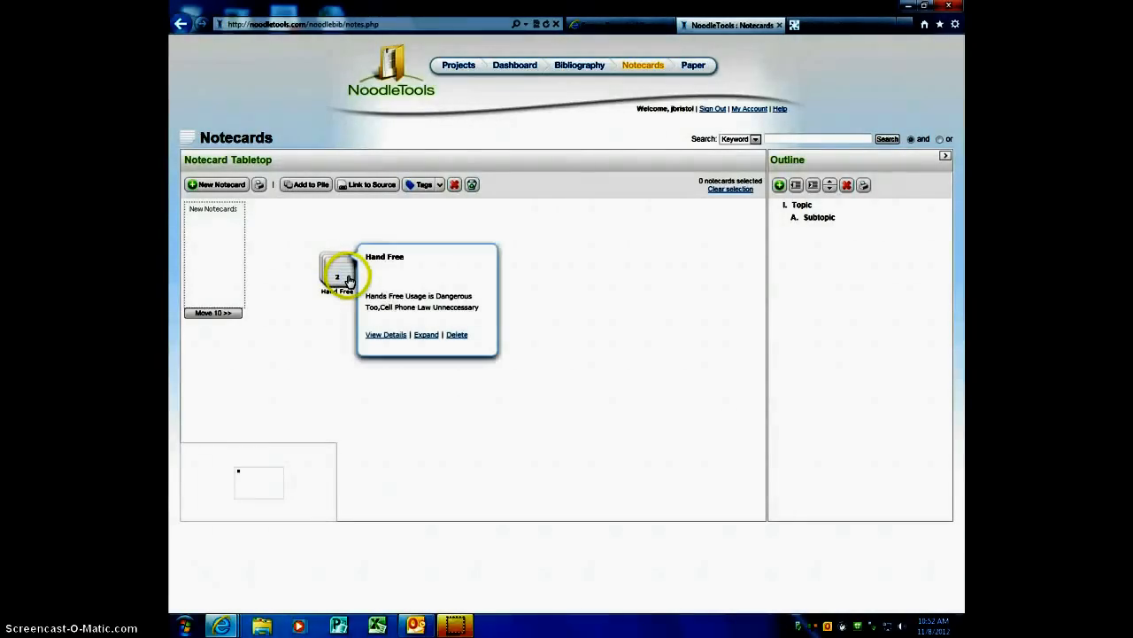
{"action": "left_click", "coordinate": [426, 335]}
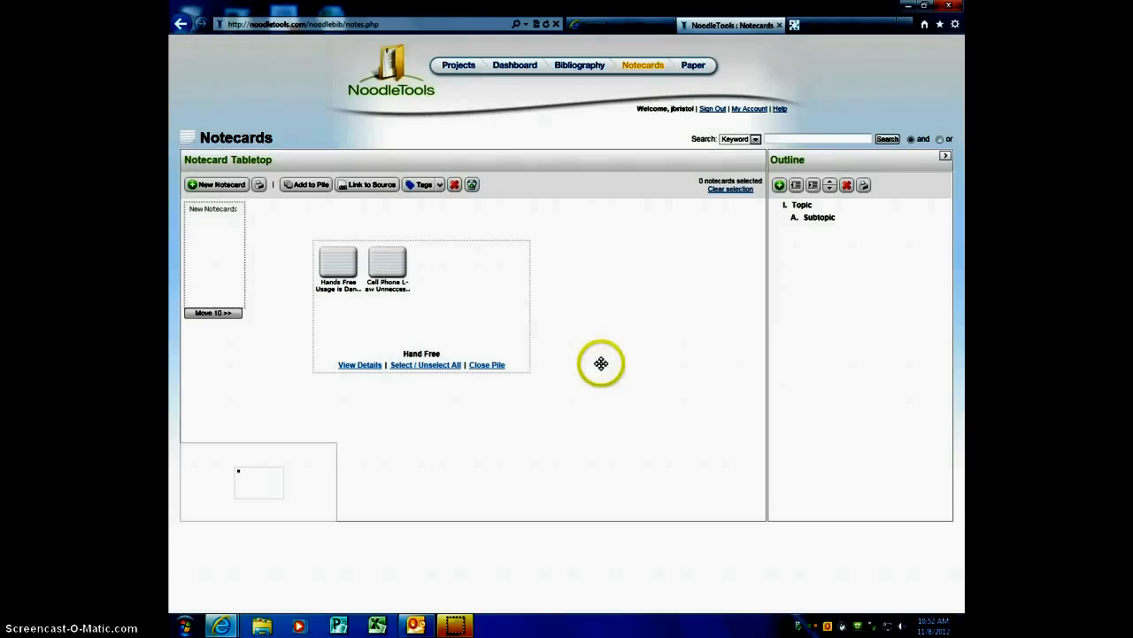
{"action": "left_click", "coordinate": [492, 365]}
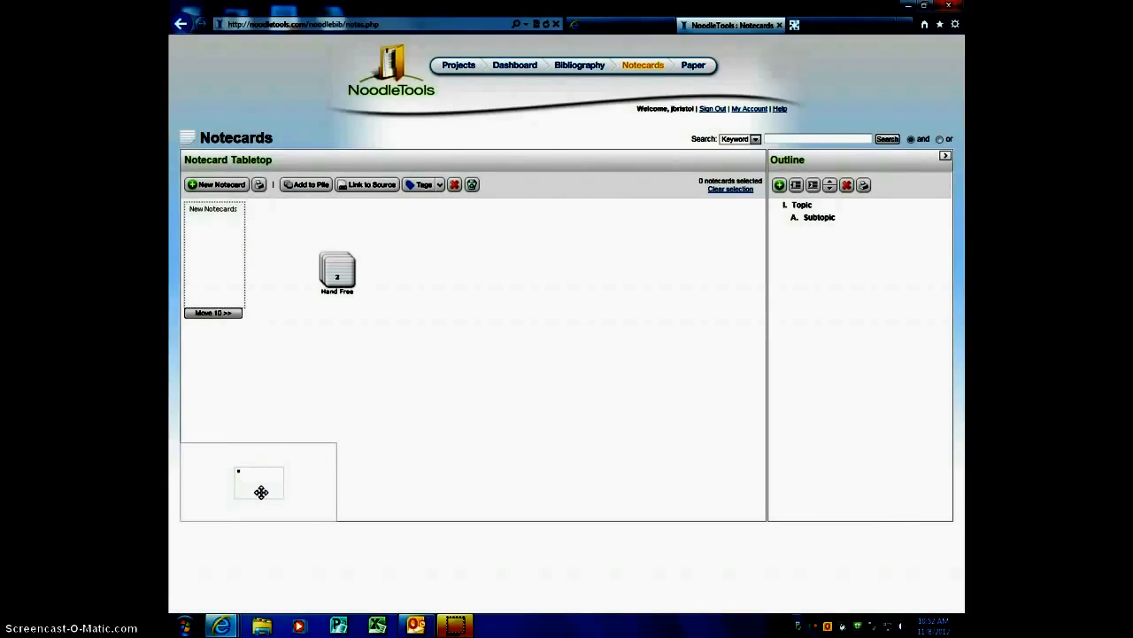
{"action": "left_click_drag", "start_coordinate": [261, 492], "coordinate": [306, 511]}
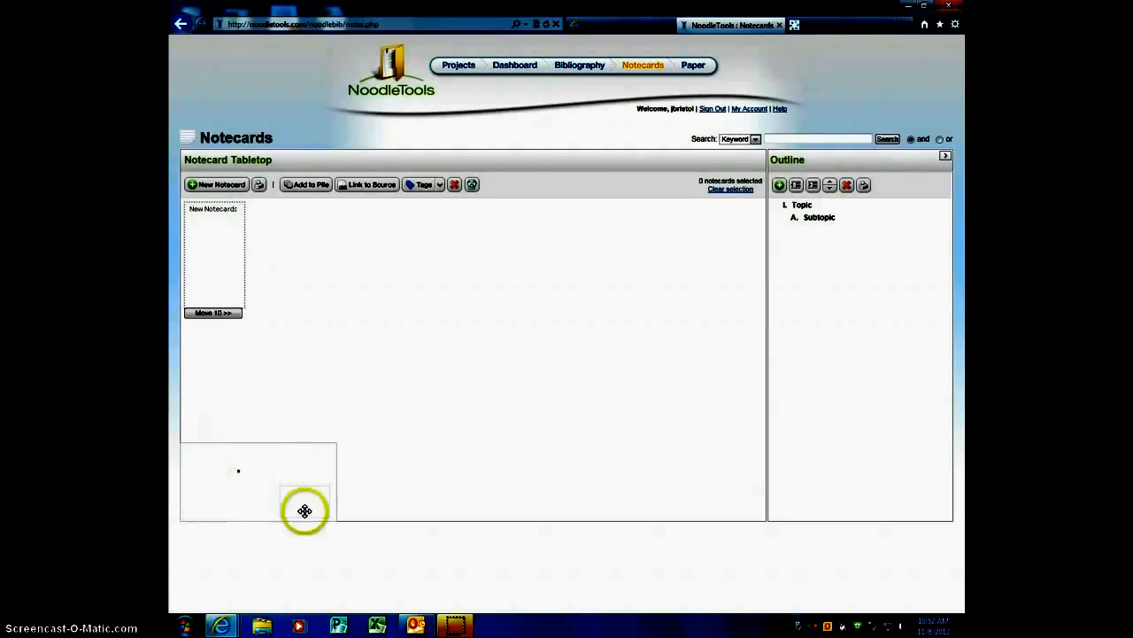
{"action": "left_click_drag", "start_coordinate": [306, 506], "coordinate": [246, 482]}
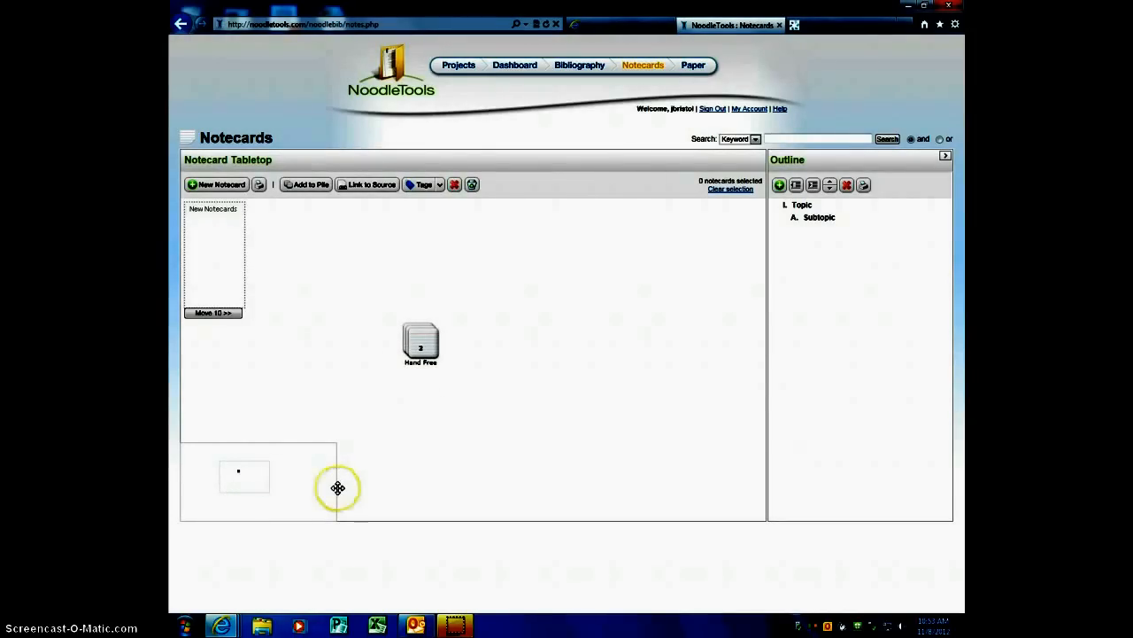